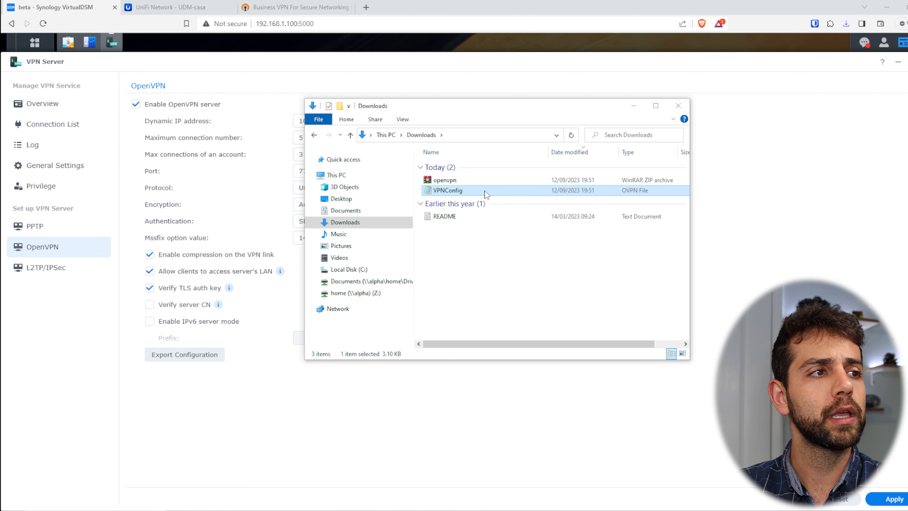
Open the VPNConfig file in Notepad and replace the YOUR_SERVER_IP placeholder on the remote line with sauberlab.synology.me
left_click(525, 208)
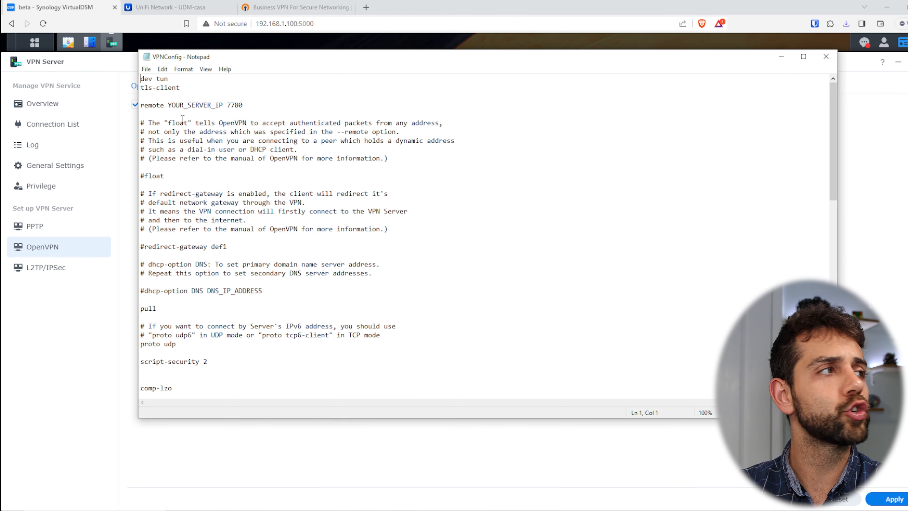
left_click_drag(168, 105, 225, 107)
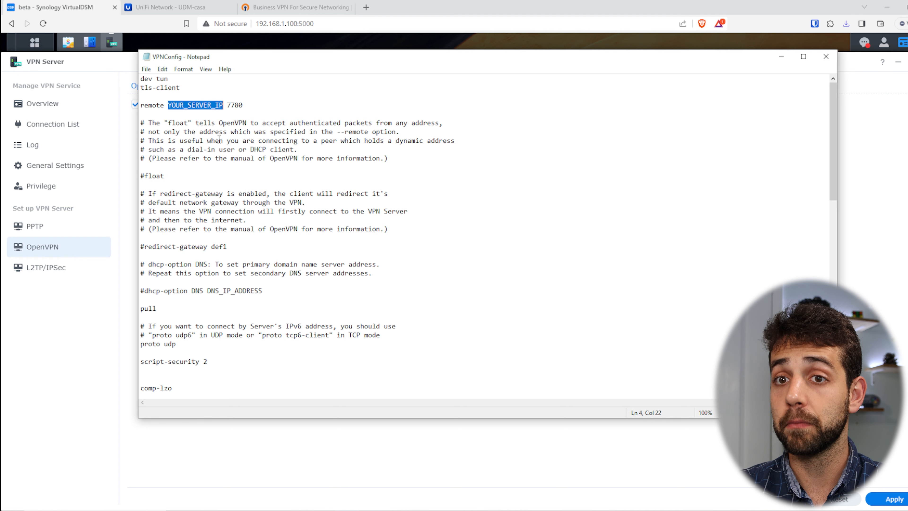
type("sauberlab.synology.me")
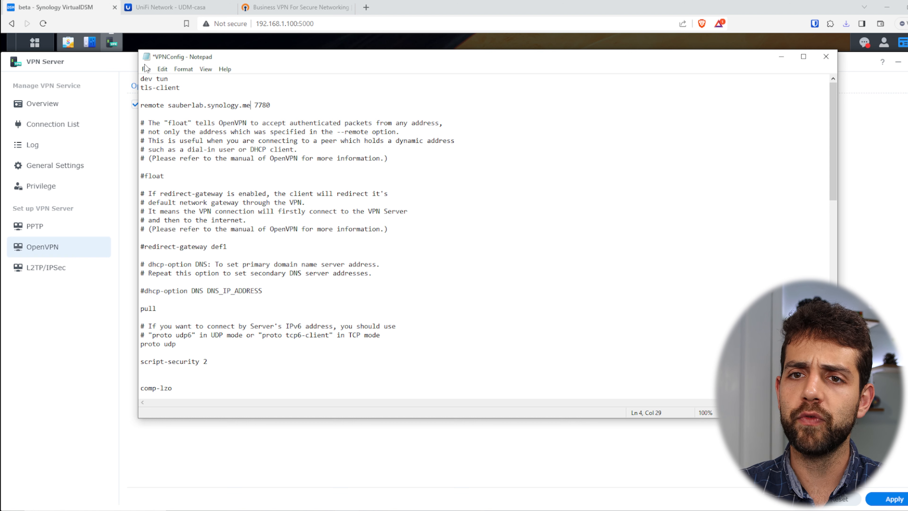
Try uncommenting the redirect-gateway def1 line, and restore its # mark
left_click_drag(141, 246, 243, 246)
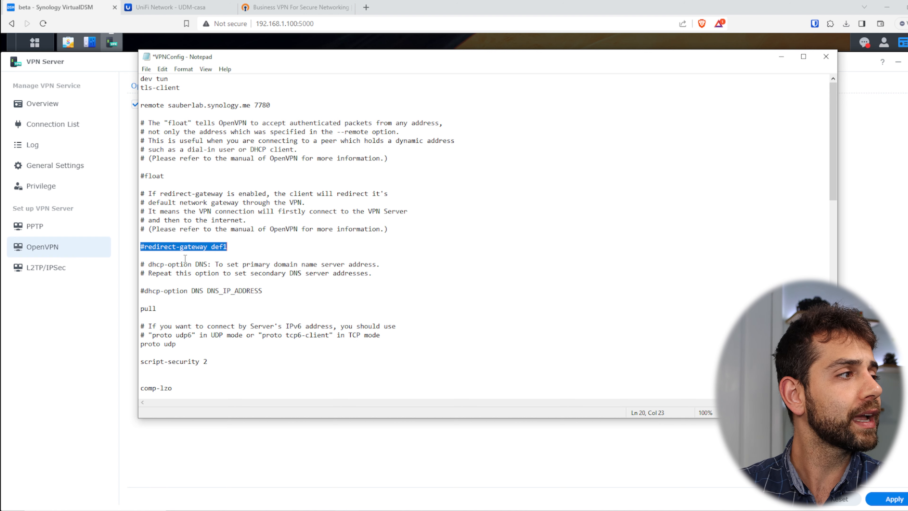
left_click(146, 246)
key("BackSpace")
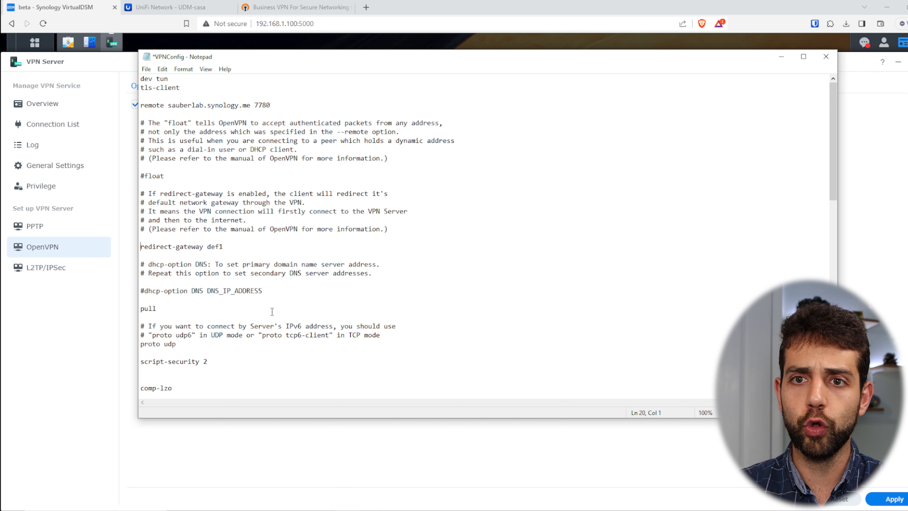
type("#")
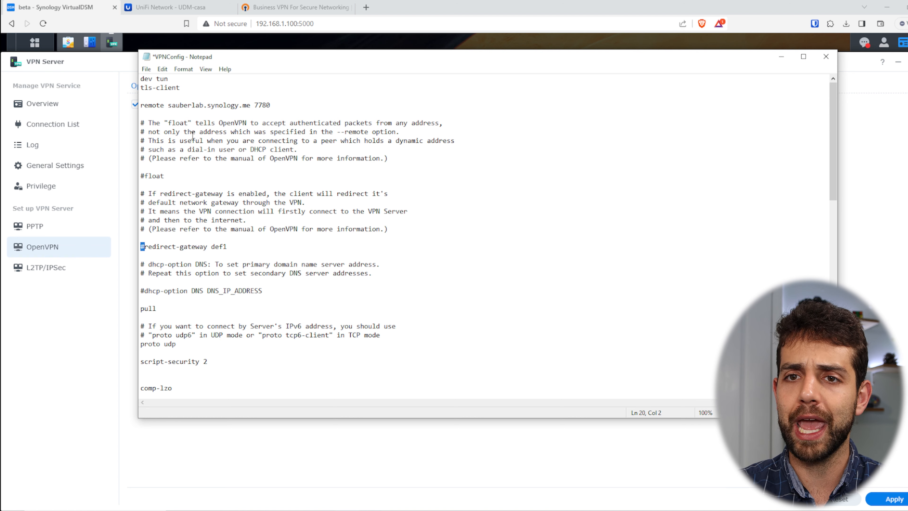
Save the edited VPNConfig file and close it
left_click(146, 69)
left_click(161, 111)
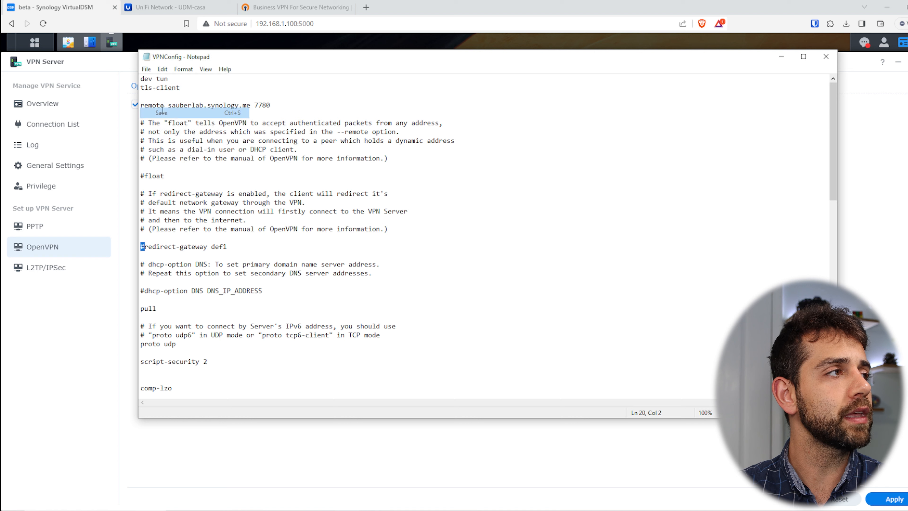
left_click(827, 61)
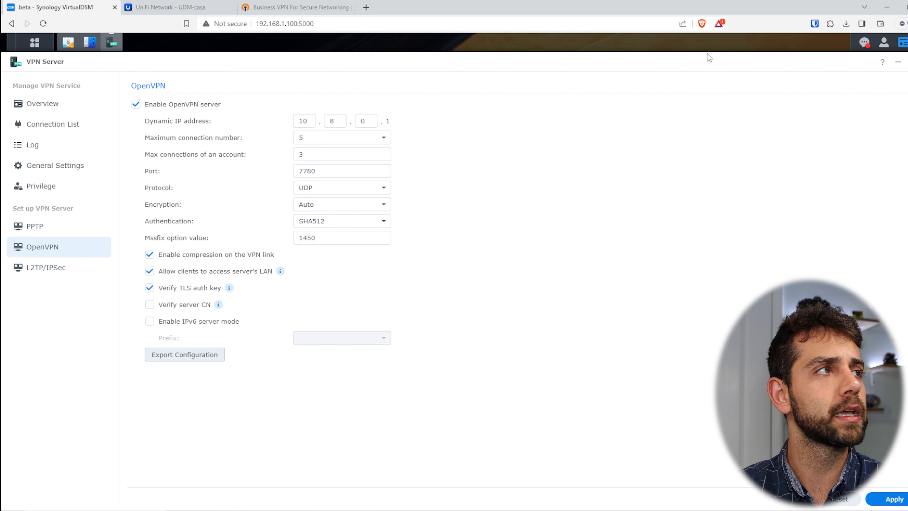
Switch to the OpenVPN website and look up the Connect Client among its products
left_click(297, 7)
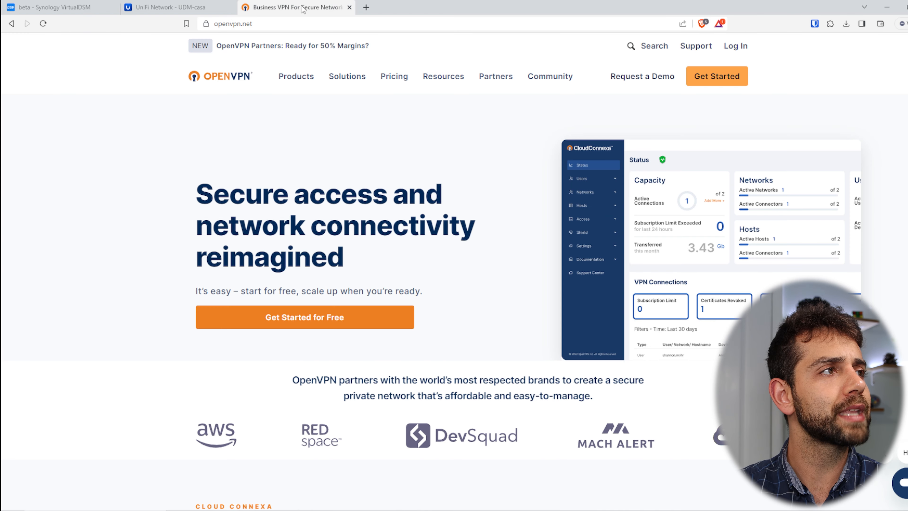
left_click(298, 74)
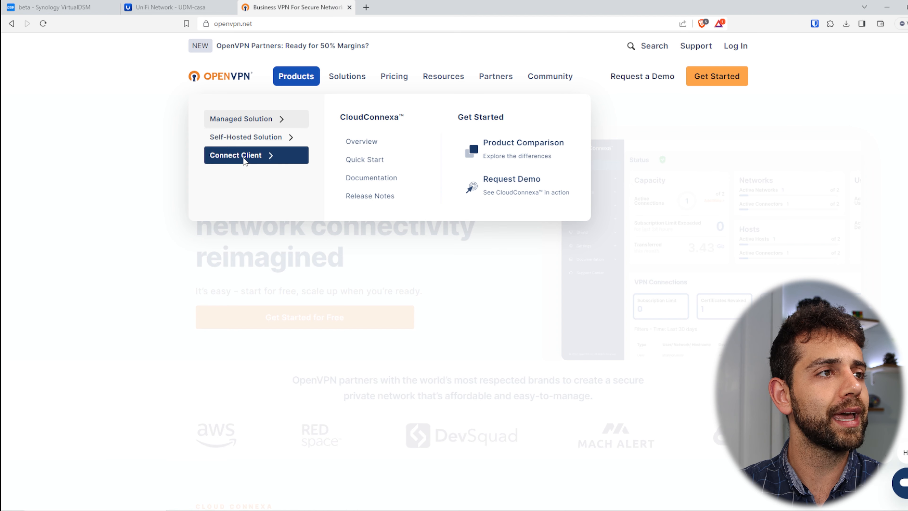
mouse_move(245, 161)
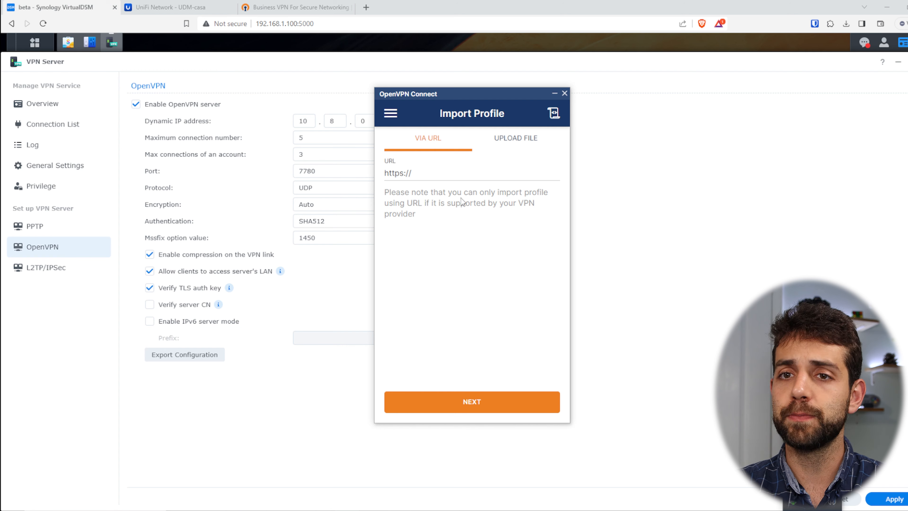
In OpenVPN Connect, import the VPNConfig file from Downloads as a profile and set its username to sauberlab
left_click(516, 139)
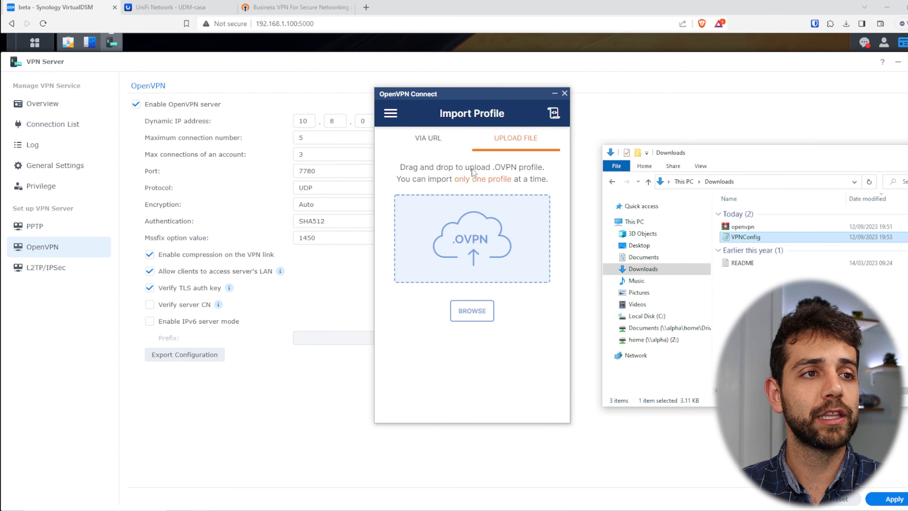
left_click_drag(774, 241, 533, 246)
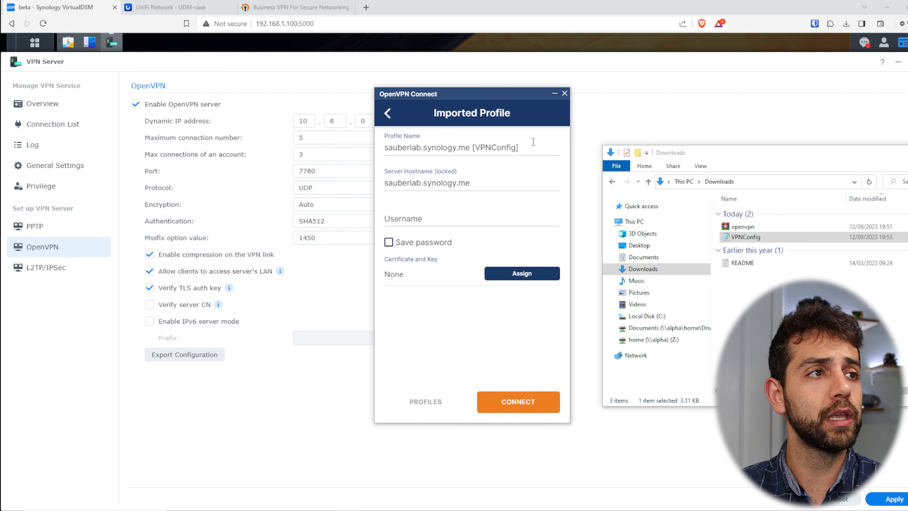
left_click_drag(532, 147, 354, 151)
left_click(472, 218)
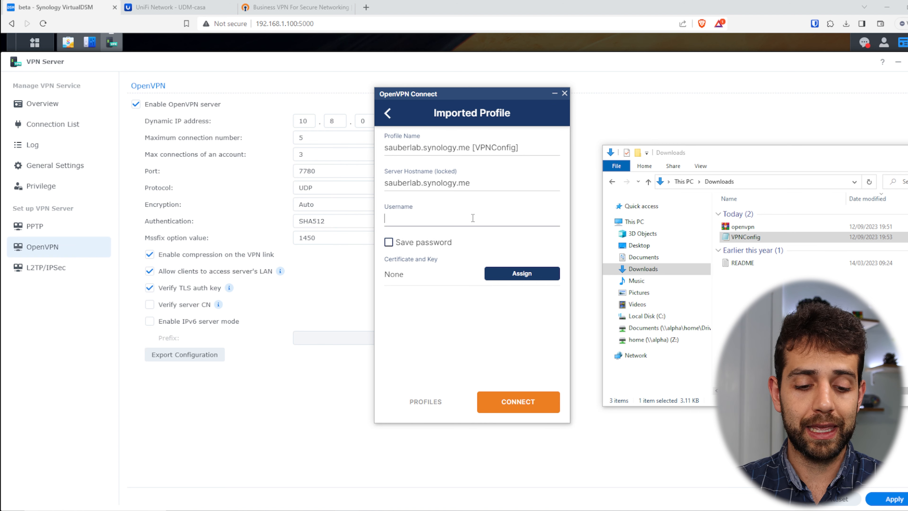
type("sauberlab")
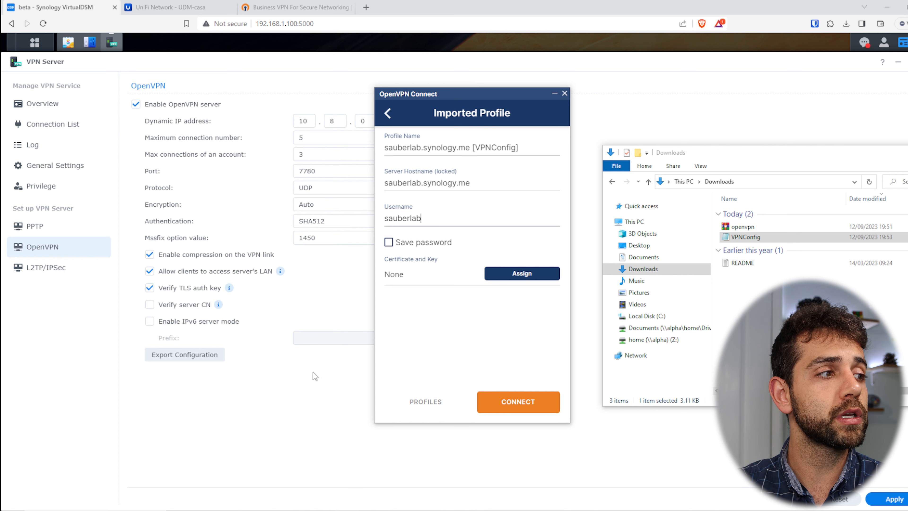
Switch to VPN Server's user privileges, try removing OpenVPN access from admin and guest, and restore it
left_click(319, 410)
left_click(35, 187)
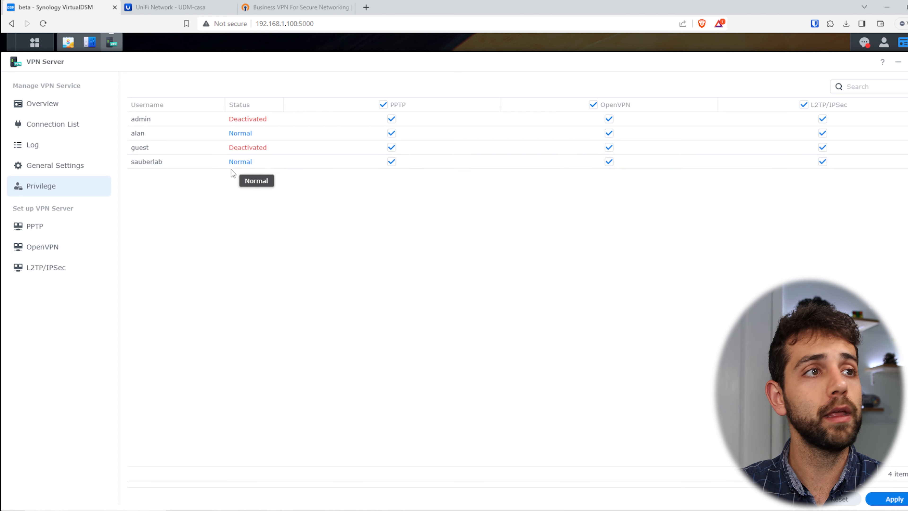
left_click(609, 119)
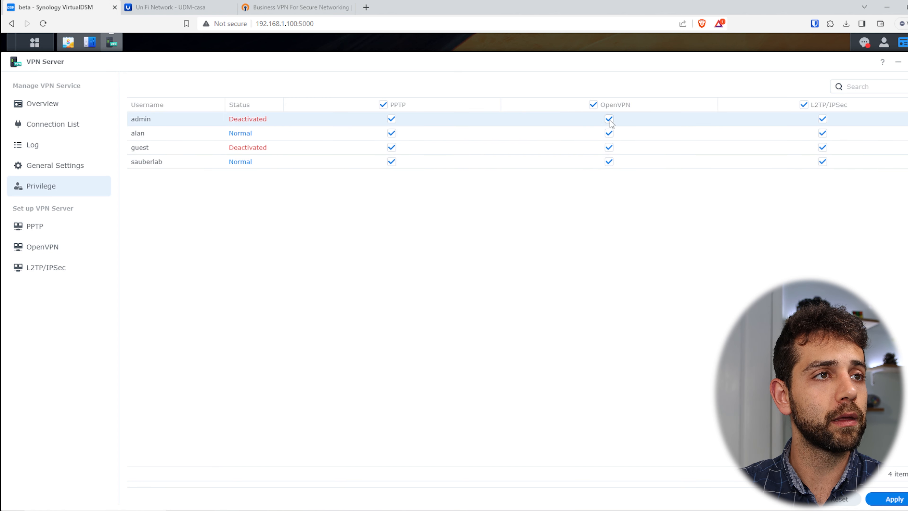
left_click(607, 148)
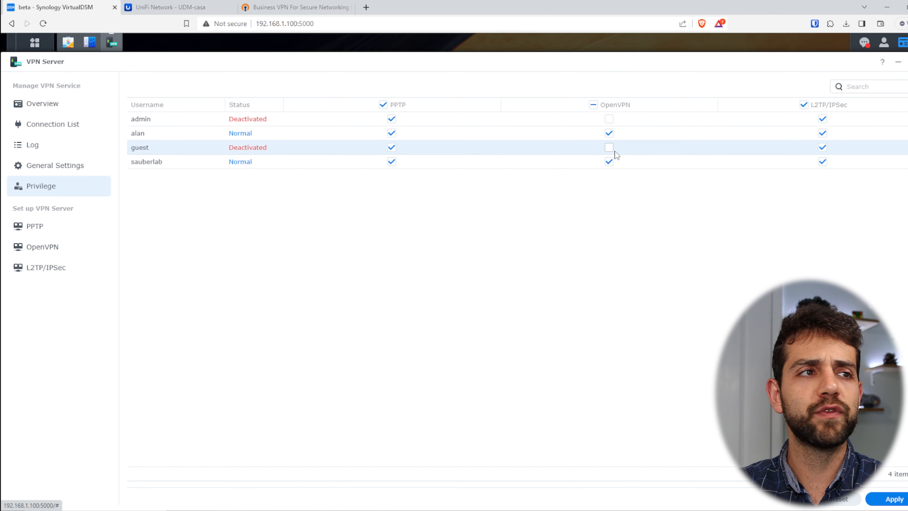
left_click(609, 120)
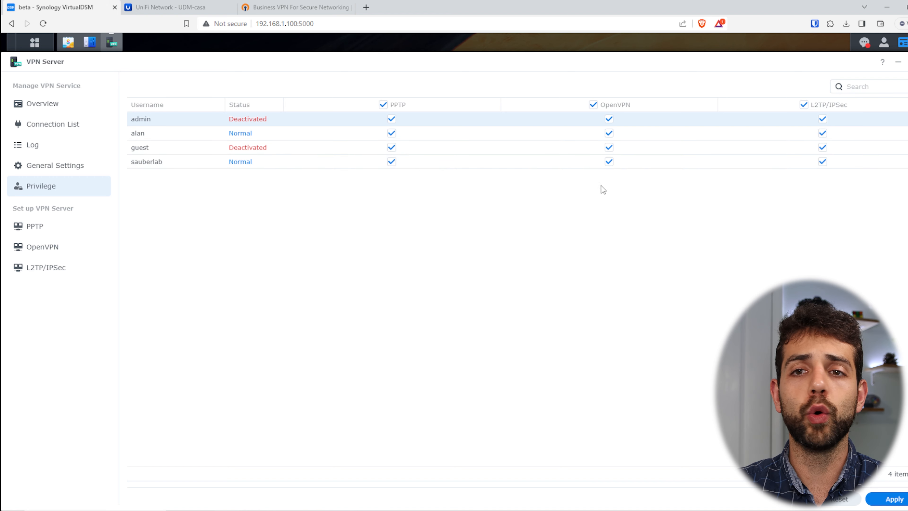
Connect the imported profile in OpenVPN Connect, entering the account password and continuing without a client certificate, with that warning suppressed for this profile
key("alt+Tab")
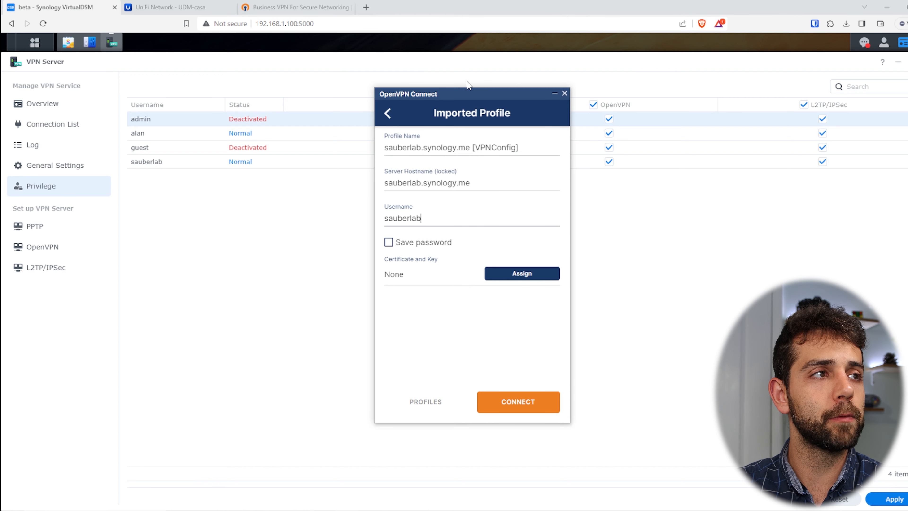
left_click(524, 404)
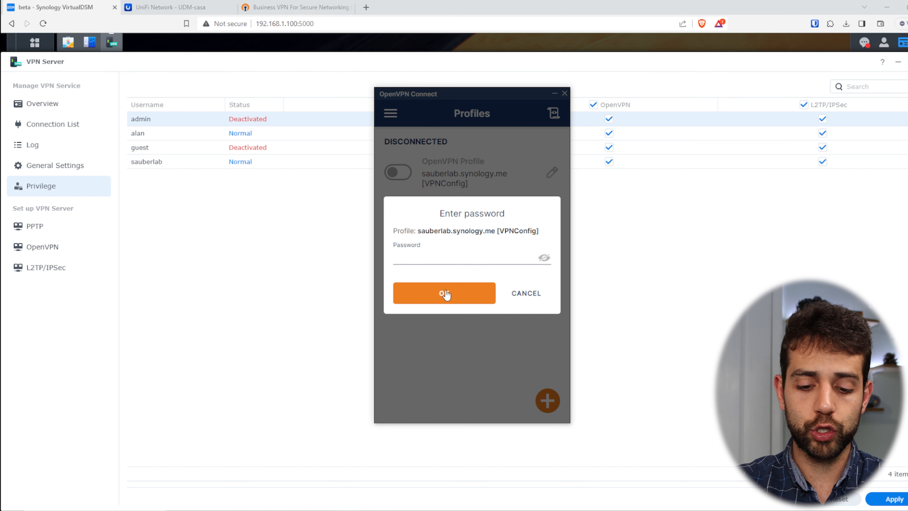
type("••••••••")
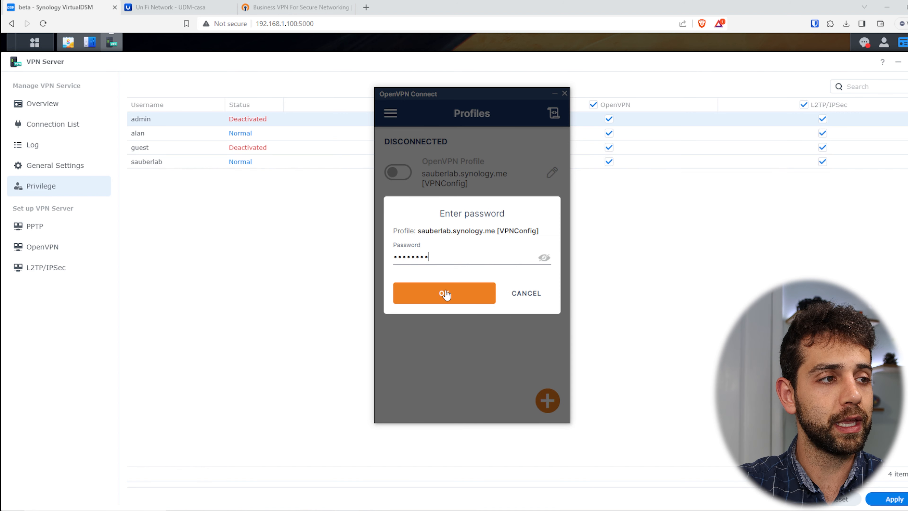
left_click(445, 293)
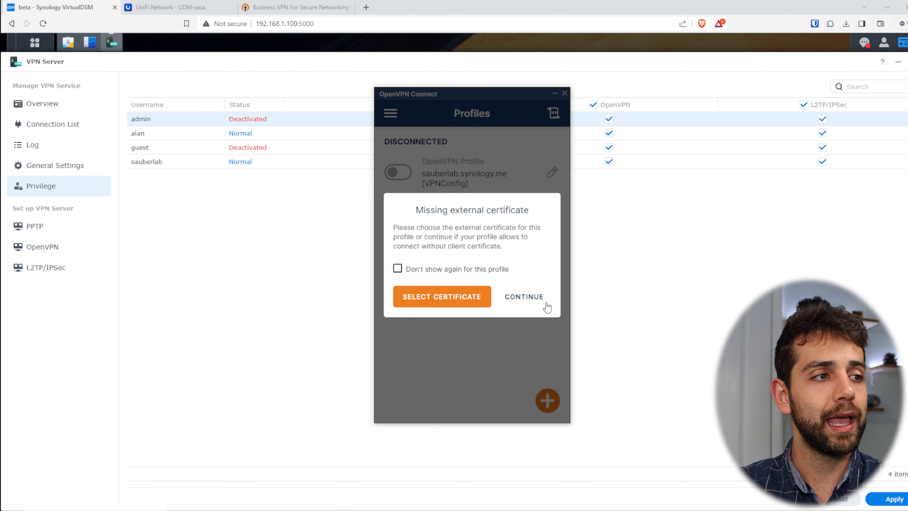
left_click(500, 270)
left_click(523, 299)
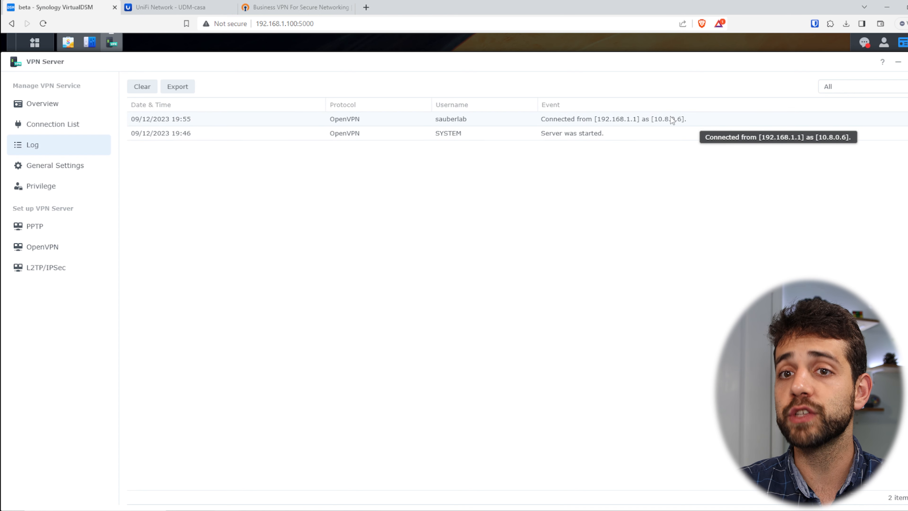
Check VPN Server's connection list and select the active OpenVPN connection
left_click(61, 127)
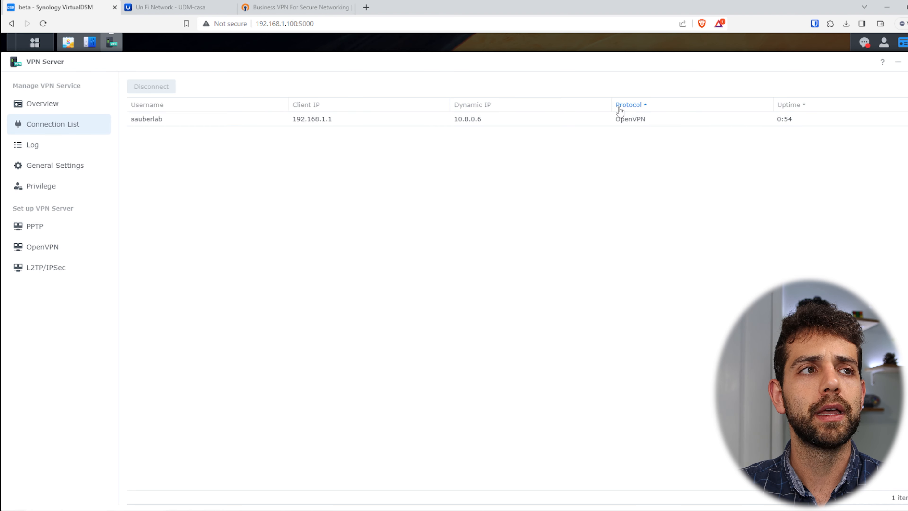
left_click(635, 117)
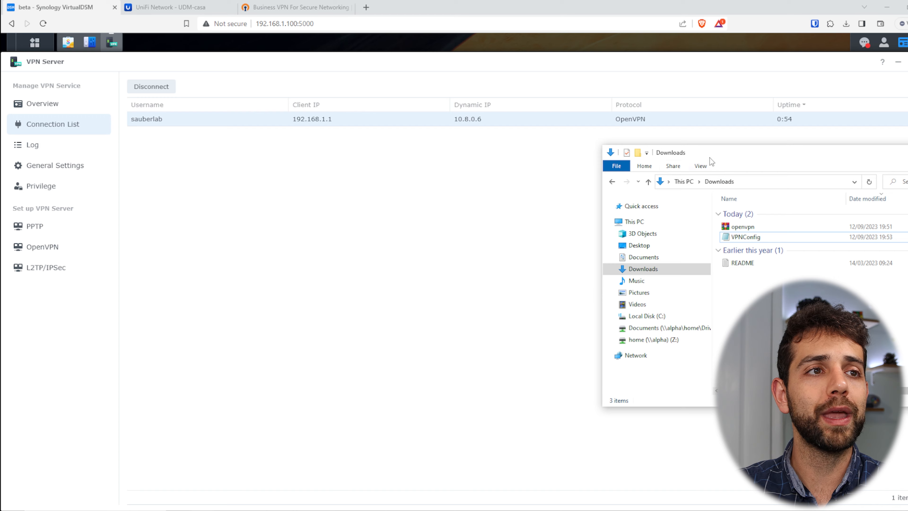
In File Explorer, go to the network location \\192.168.1.100 and open its home shared folder
left_click_drag(710, 158, 469, 143)
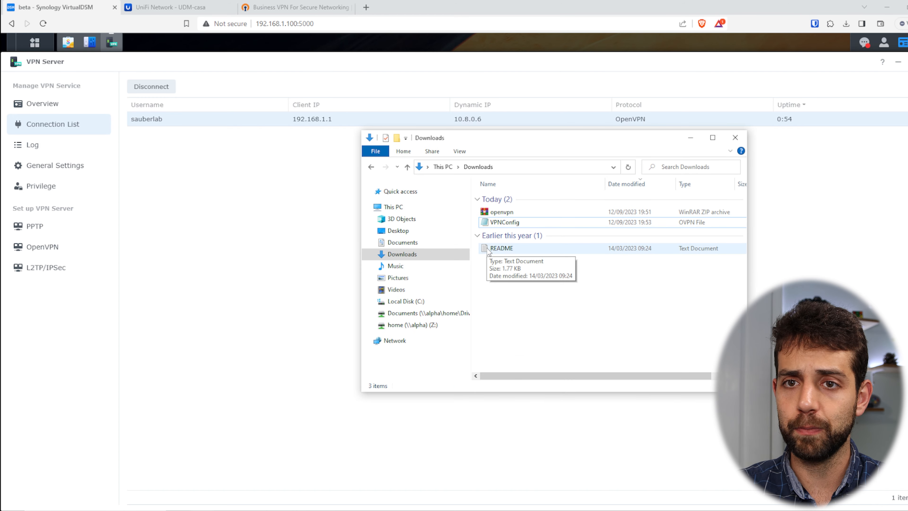
left_click(479, 166)
type("\\192.168.1.100")
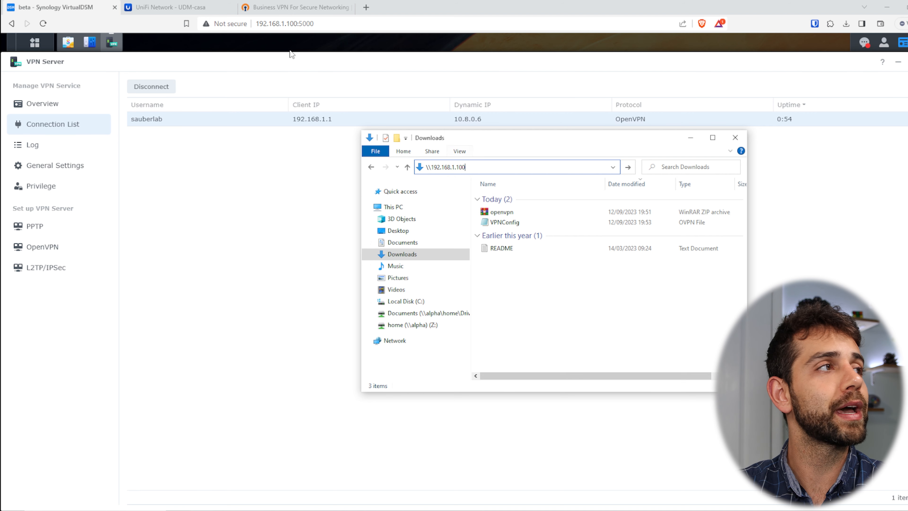
key("Return")
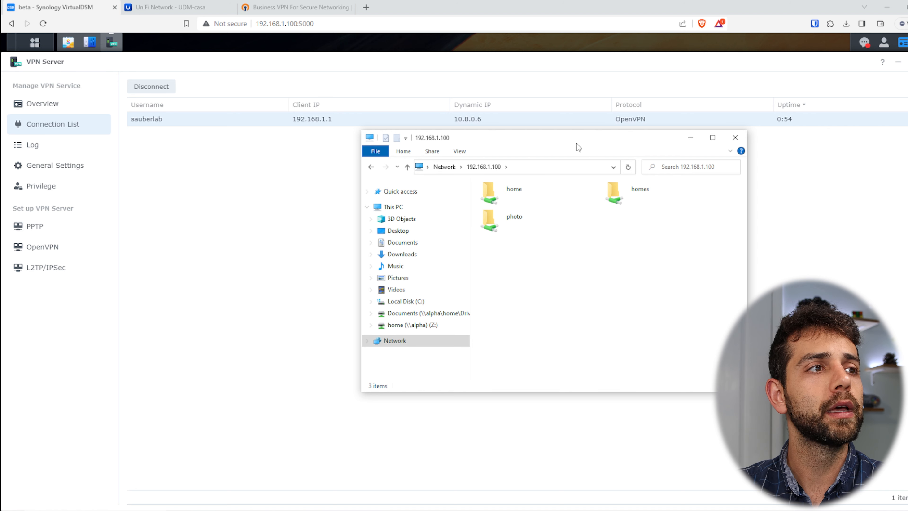
double_click(532, 192)
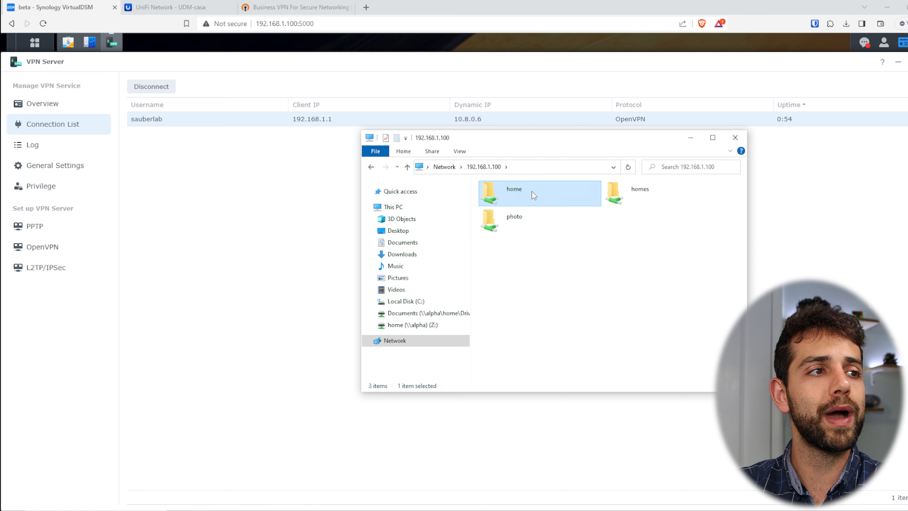